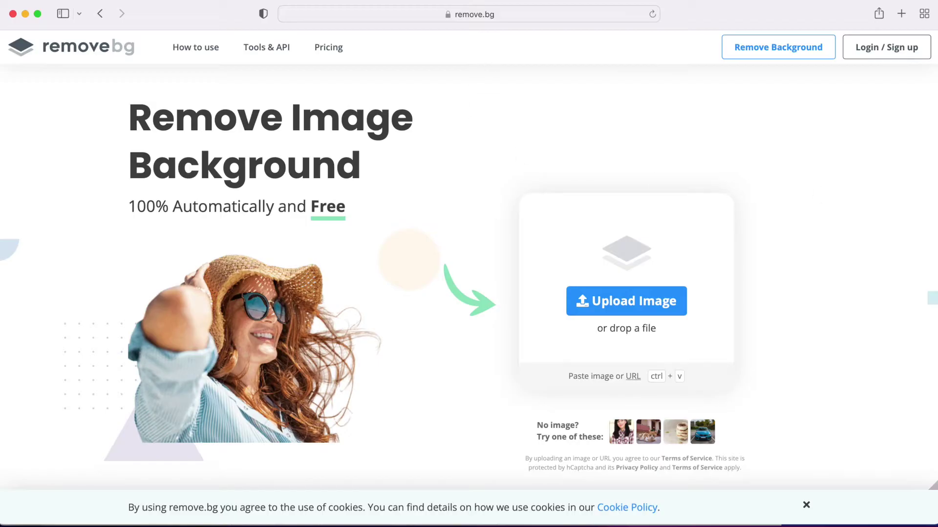
# Remove the background from the photo of the three kids in remove.bg and download the preview-size image
pyautogui.moveTo(937, 293); pyautogui.dragTo(780, 289)
pyautogui.moveTo(685, 289); pyautogui.dragTo(686, 289)
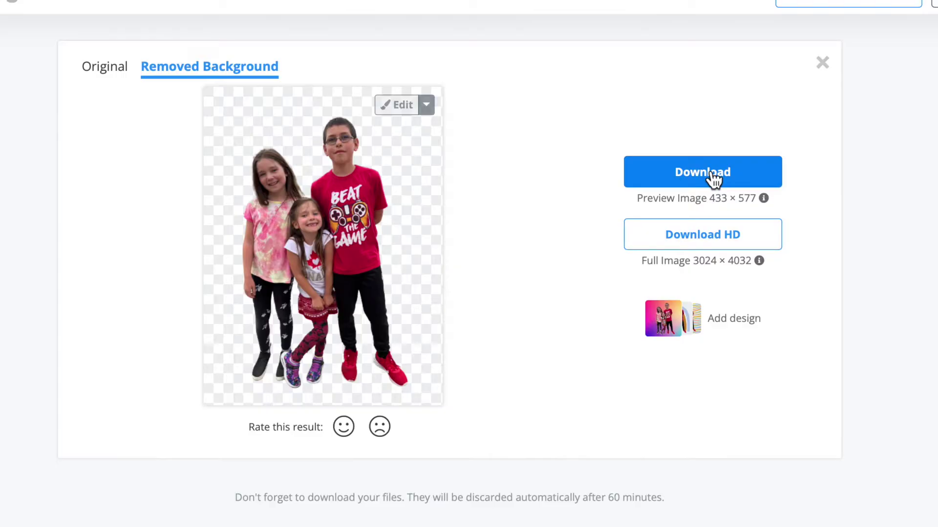
pyautogui.click(710, 174)
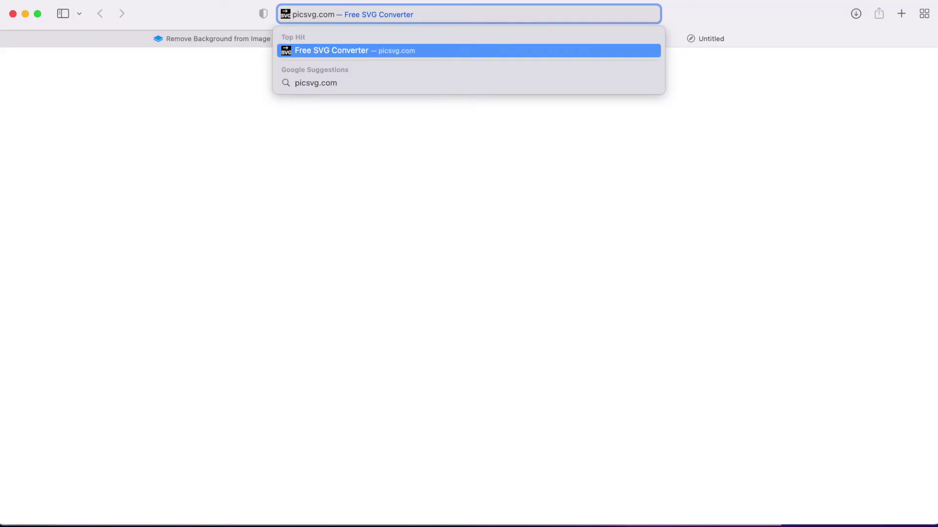
# Open picsvg.com and upload the background-removed IMG_6448 PNG from the Desktop for SVG conversion
pyautogui.press('Return')
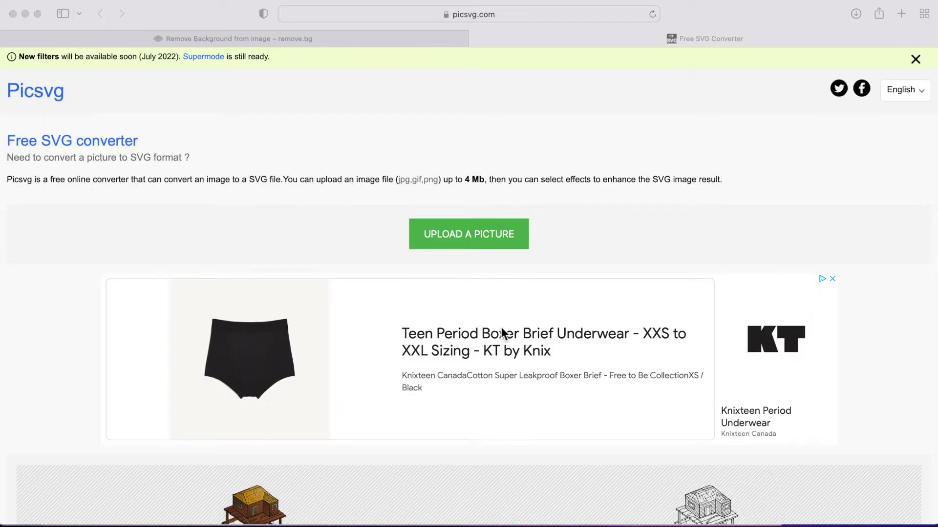
pyautogui.click(456, 233)
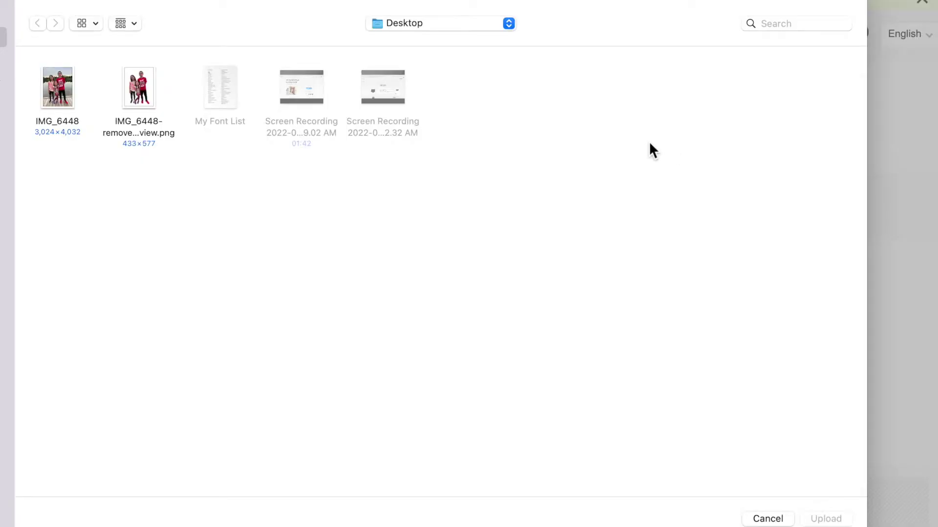
pyautogui.click(133, 93)
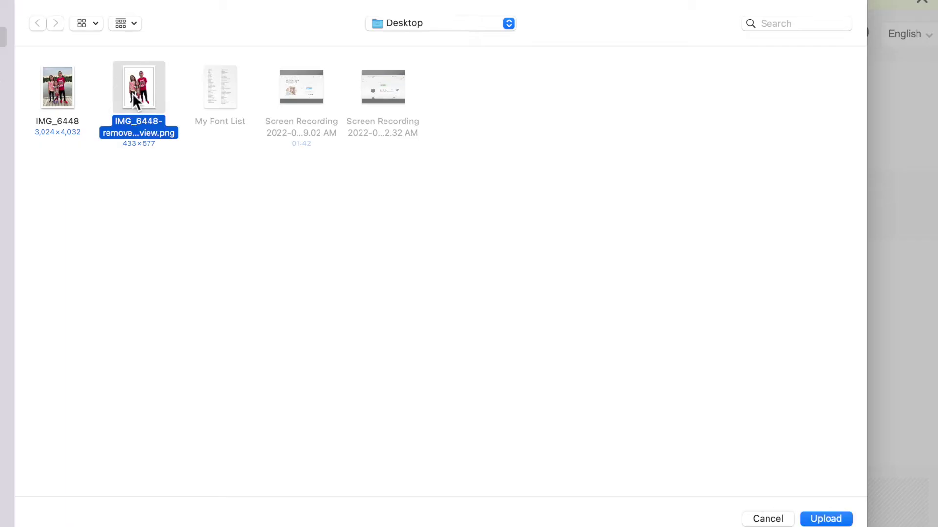
pyautogui.click(827, 520)
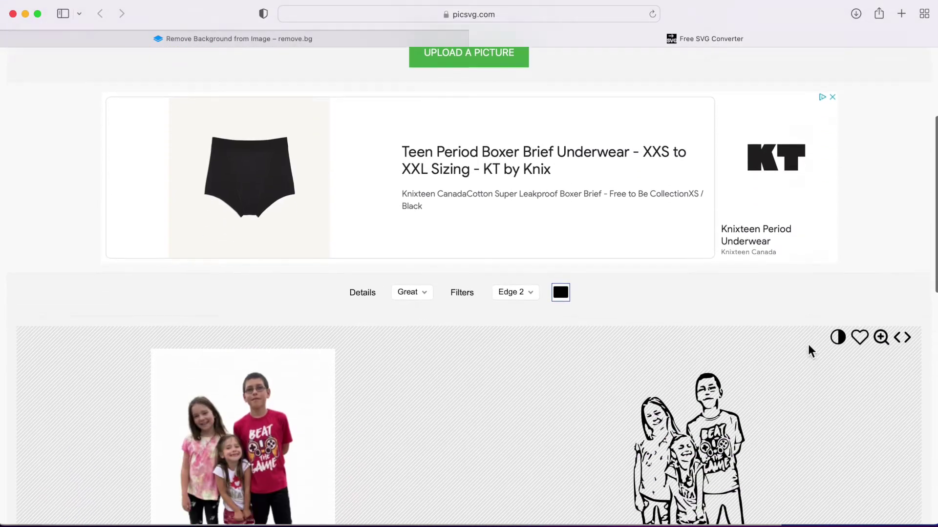
# Try the Edge 1, Edge 3, Internal 1 and Internal 2 filters on the converted image
pyautogui.scroll(-2, 809, 351)
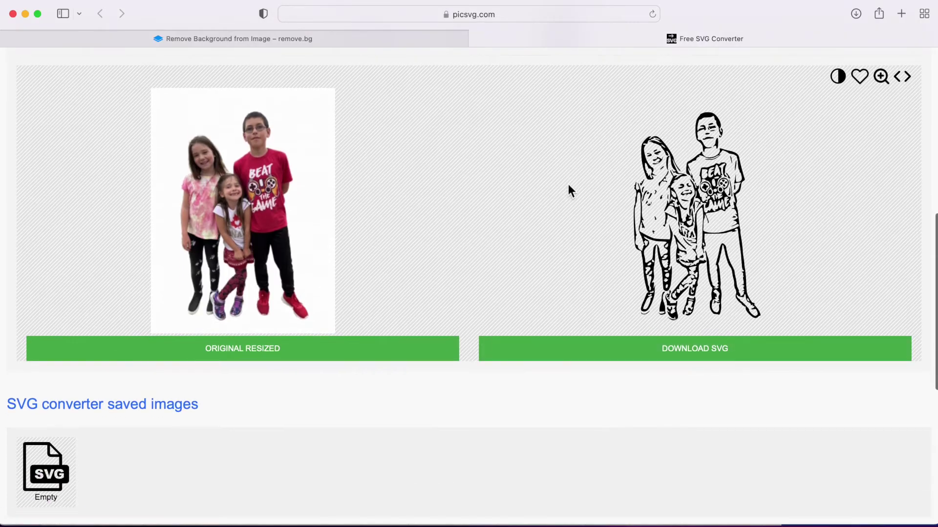
pyautogui.scroll(3, 693, 234)
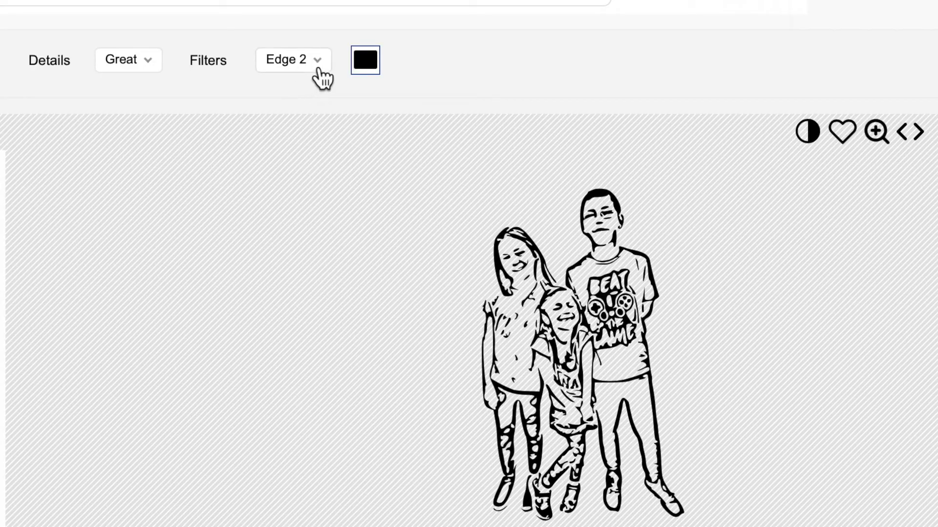
pyautogui.click(532, 95)
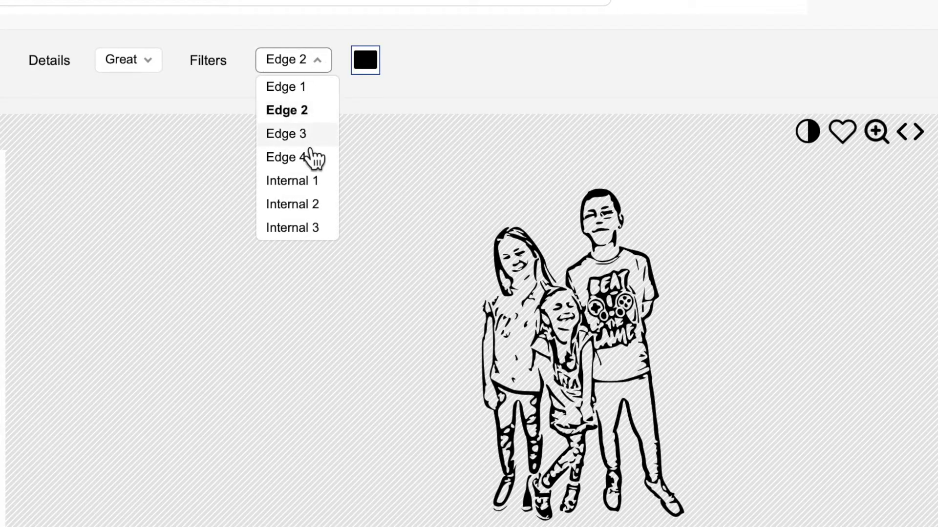
pyautogui.click(298, 93)
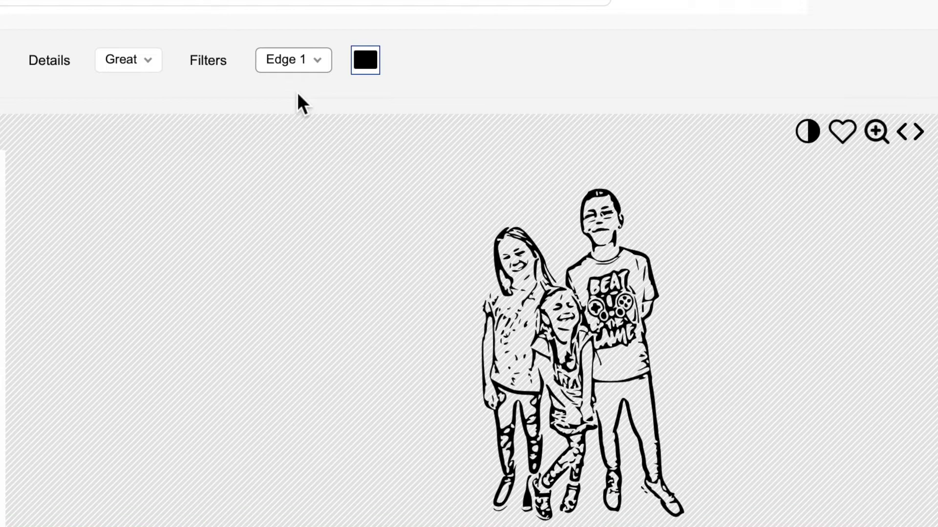
pyautogui.click(318, 69)
pyautogui.click(315, 139)
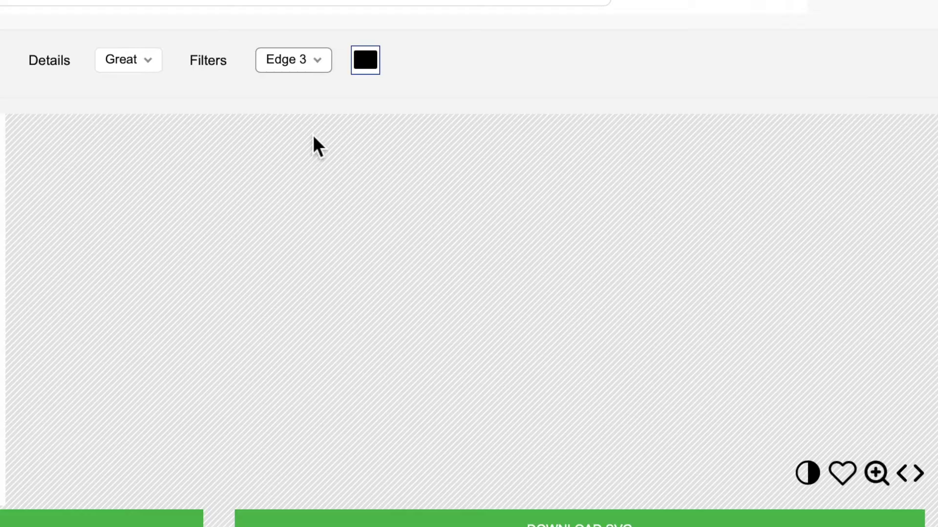
pyautogui.click(293, 60)
pyautogui.click(286, 176)
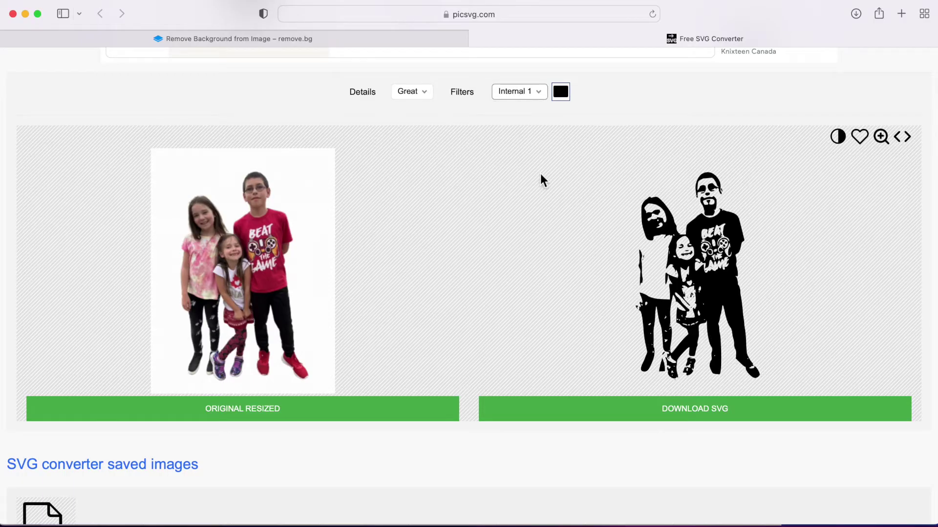
pyautogui.click(543, 100)
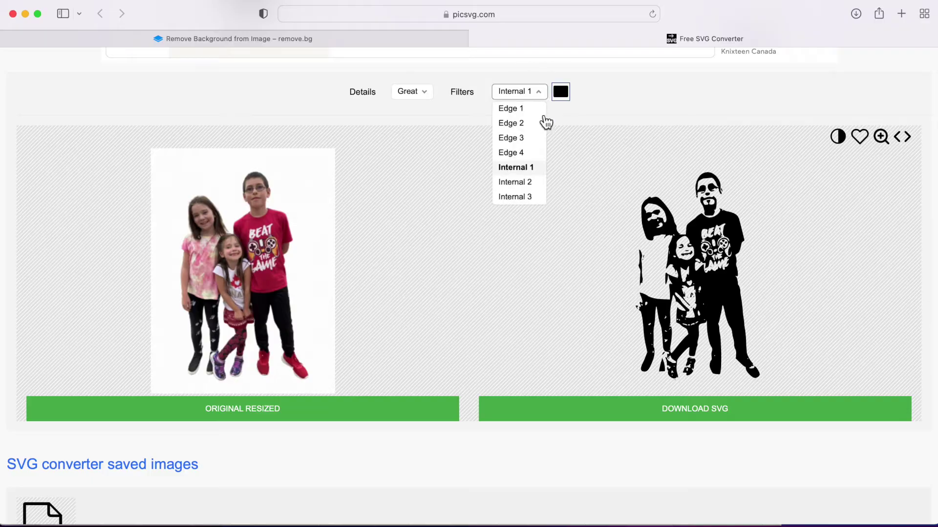
pyautogui.click(530, 183)
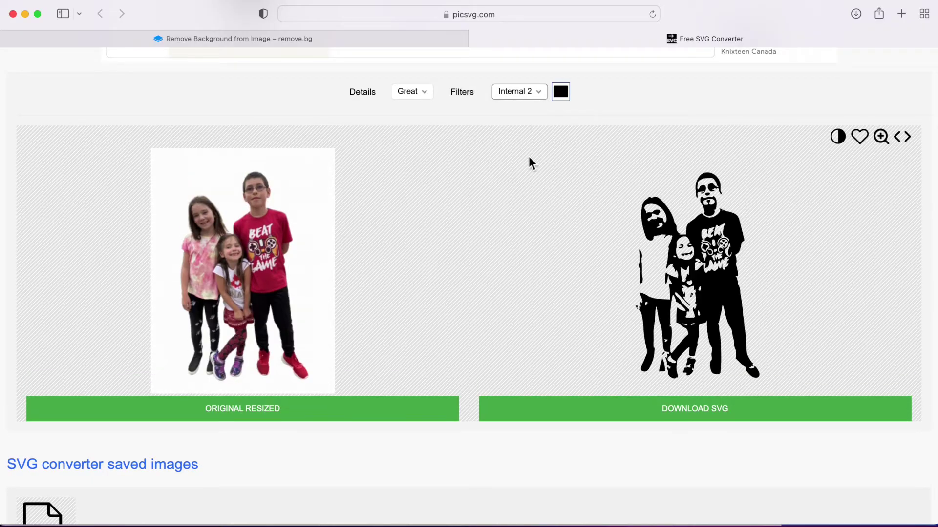
# Set the conversion filter to Edge 2 and minimise the browser window
pyautogui.click(543, 101)
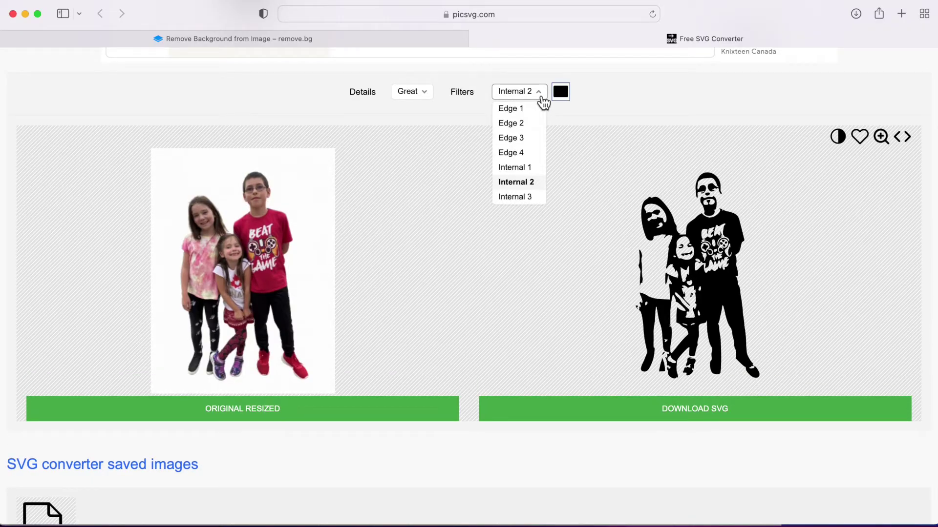
pyautogui.click(541, 123)
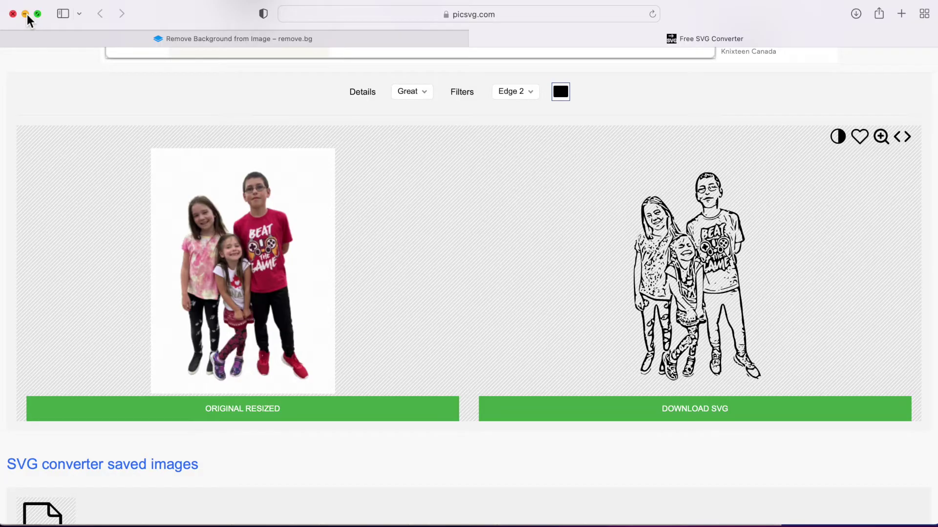
pyautogui.click(25, 15)
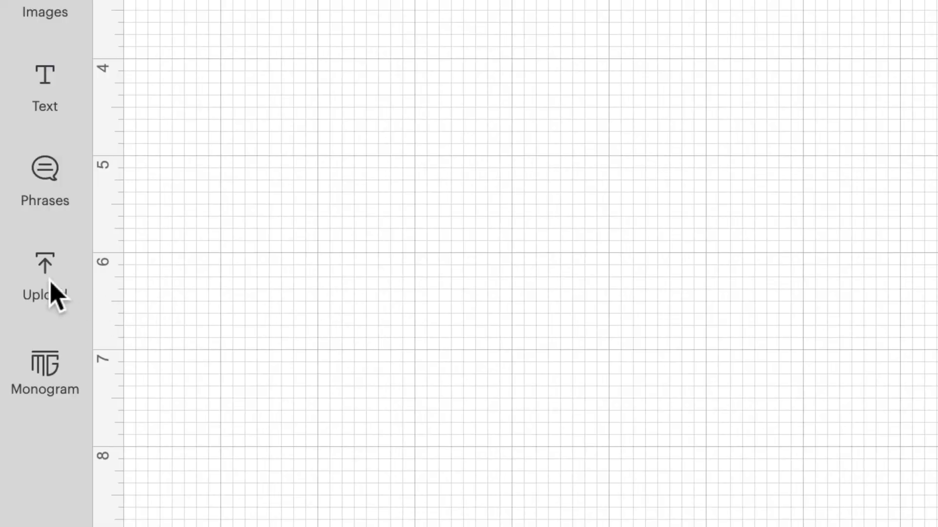
# Start an image upload in Cricut Design Space and load the converted SVG of the kids
pyautogui.click(56, 296)
pyautogui.click(122, 231)
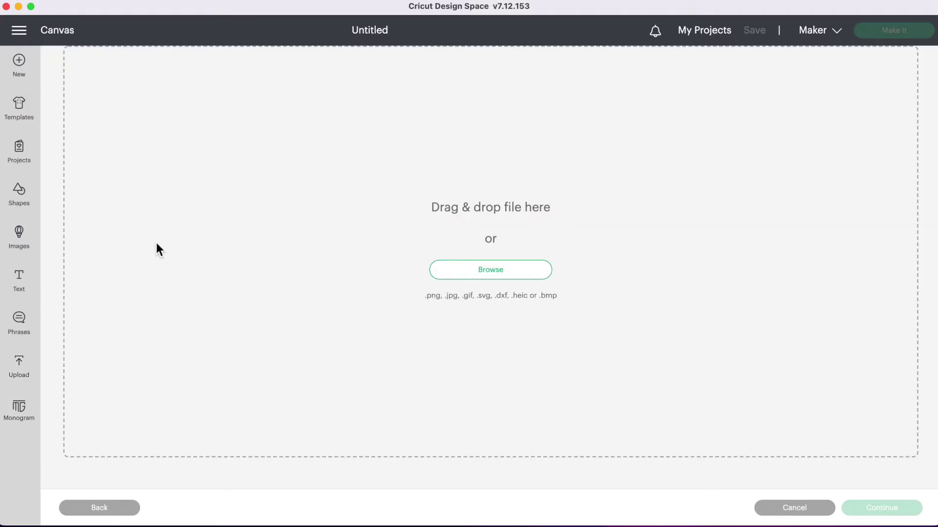
pyautogui.click(458, 276)
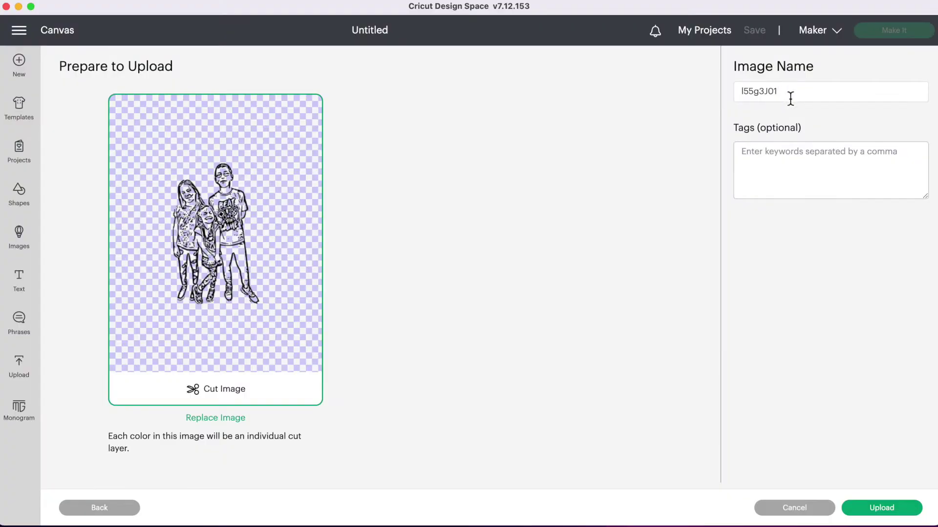
# Name the image "kids" and upload it as a cut image
pyautogui.moveTo(789, 97); pyautogui.dragTo(718, 96)
pyautogui.press('Right')
pyautogui.press('BackSpace')
pyautogui.press('BackSpace')
pyautogui.press('BackSpace')
pyautogui.press('BackSpace')
pyautogui.press('BackSpace')
pyautogui.press('BackSpace')
pyautogui.press('BackSpace')
pyautogui.press('BackSpace')
pyautogui.write('kids')
pyautogui.click(896, 509)
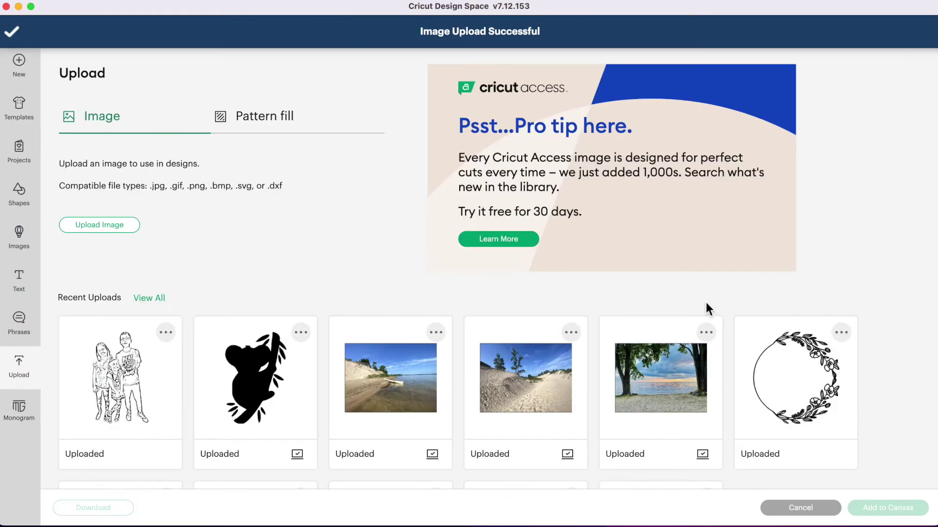
# Add the uploaded kids image to the canvas and enlarge it to about 5.02 by 8.23 inches
pyautogui.click(133, 368)
pyautogui.click(909, 512)
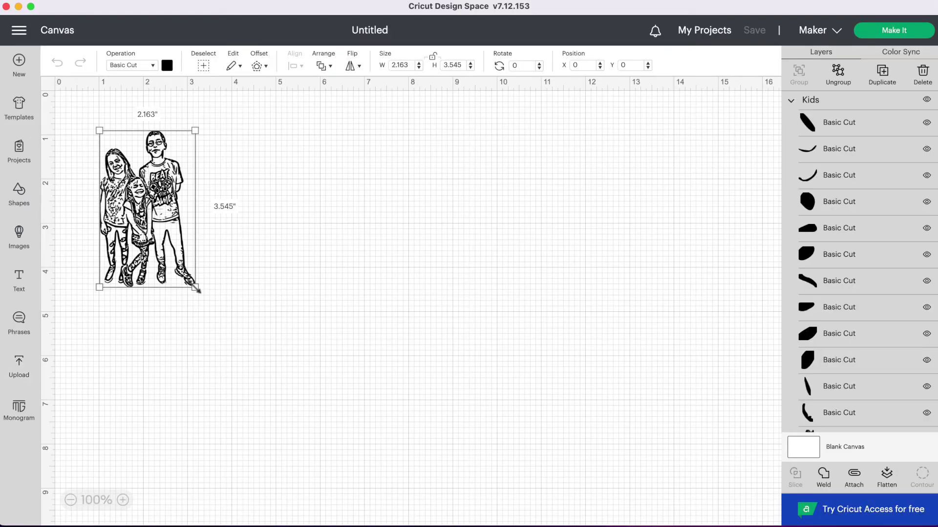
pyautogui.moveTo(196, 288); pyautogui.dragTo(323, 457)
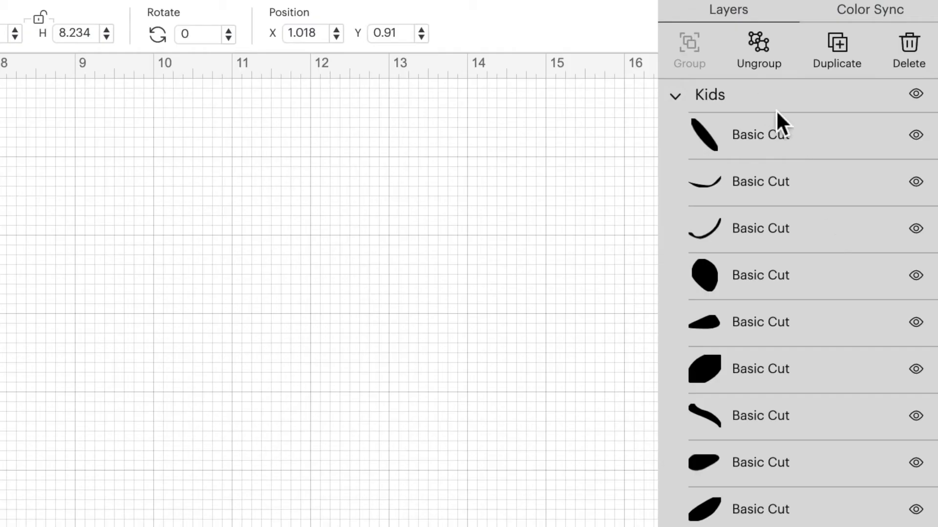
# Ungroup the kids image into its individual cut layers
pyautogui.click(618, 197)
pyautogui.scroll(-15, 824, 247)
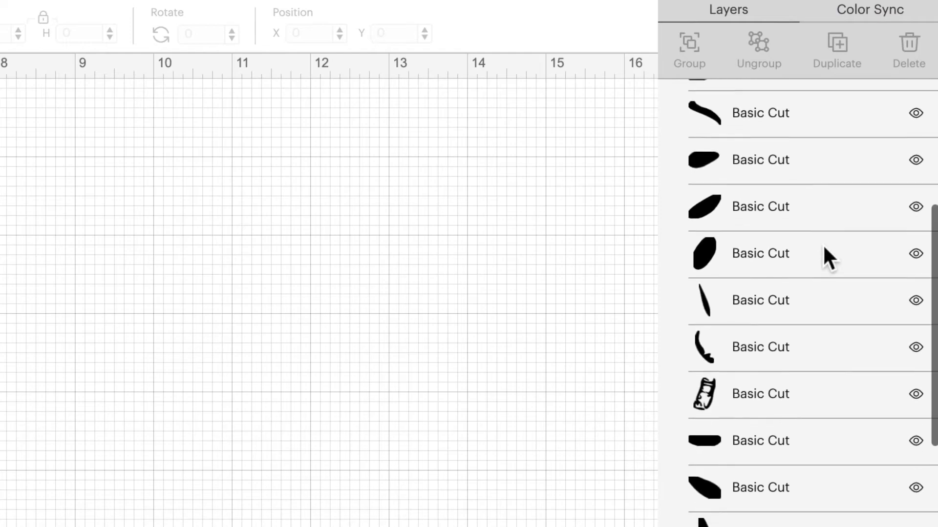
pyautogui.scroll(-10, 824, 248)
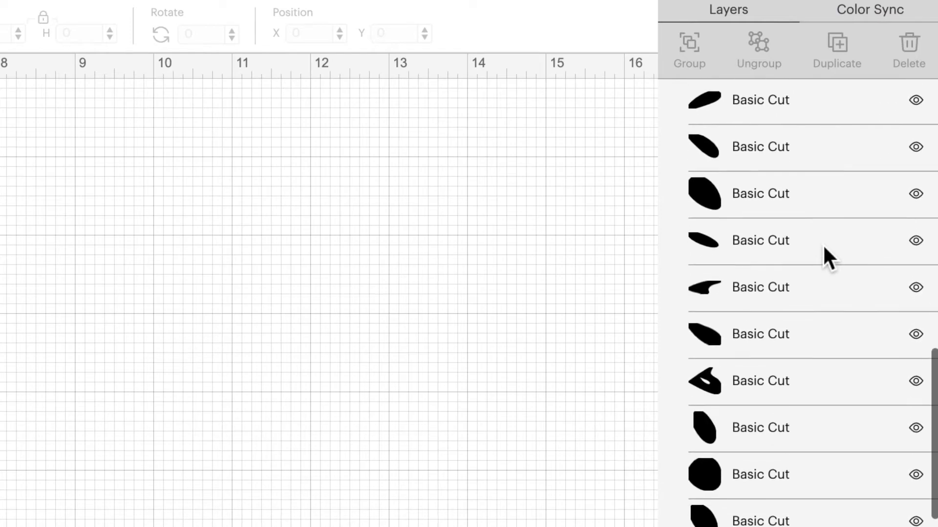
pyautogui.scroll(-10, 824, 247)
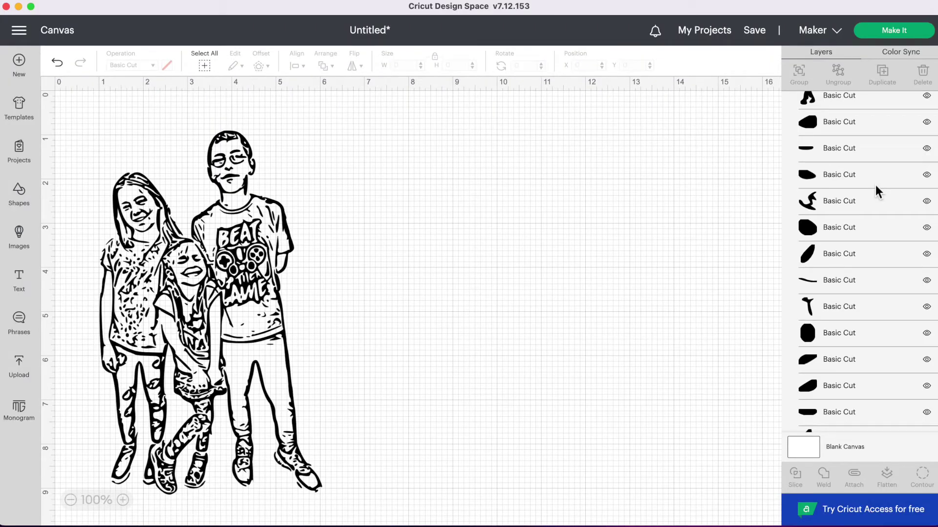
pyautogui.scroll(-3, 875, 186)
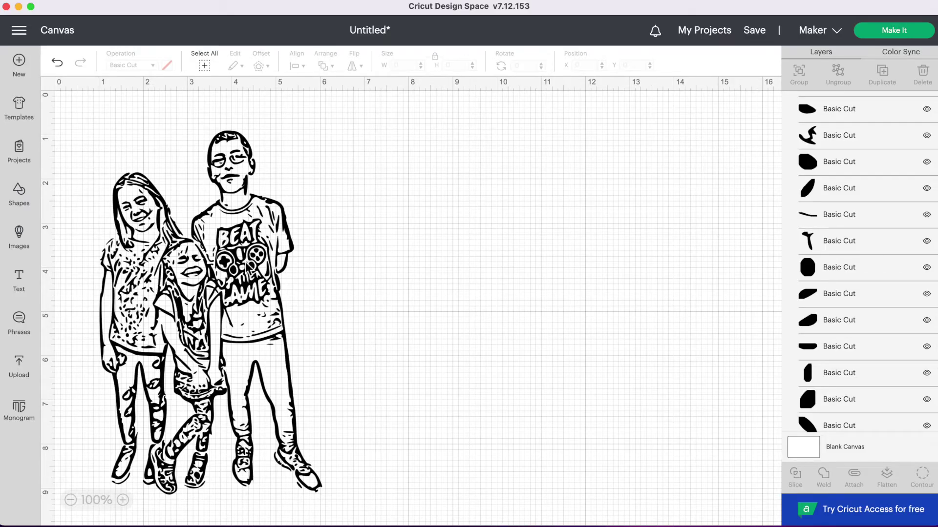
pyautogui.click(246, 268)
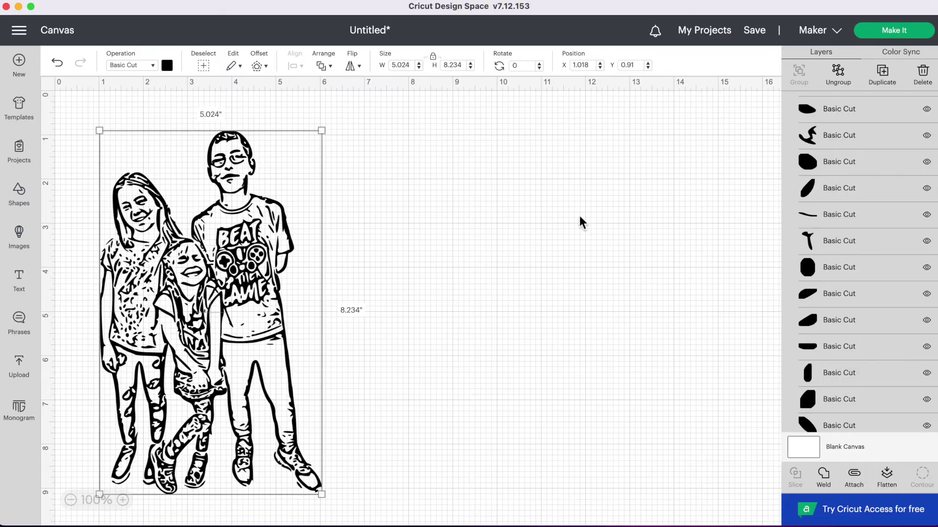
pyautogui.click(847, 86)
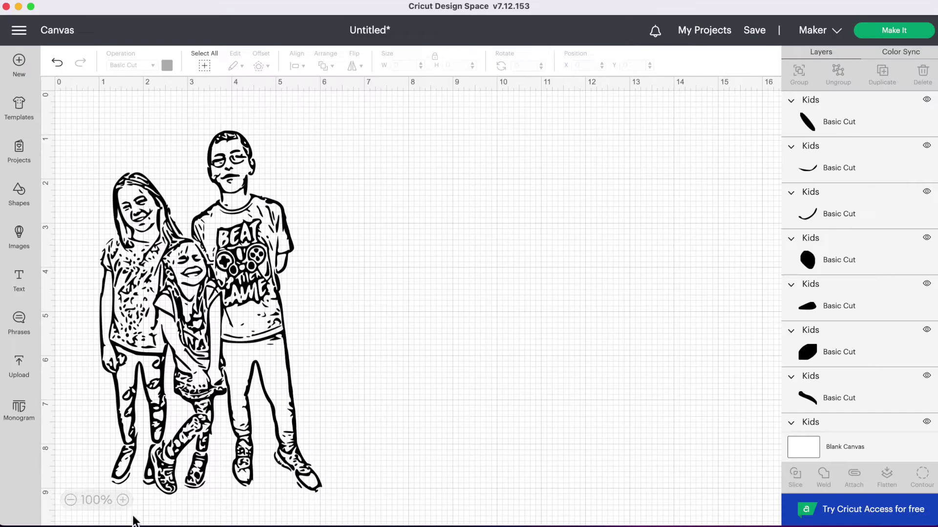
# Delete stray specks from the shirt of the taller girl
pyautogui.click(123, 500)
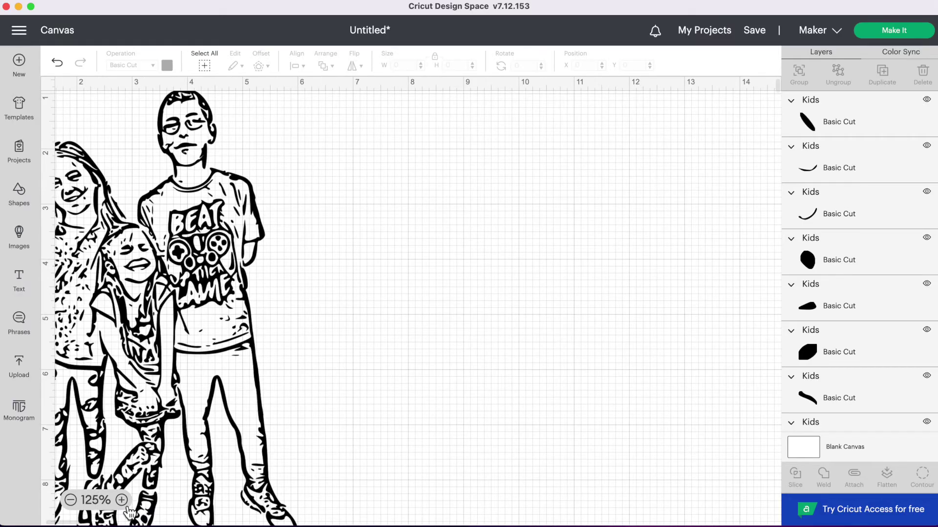
pyautogui.click(123, 500)
pyautogui.hscroll(-3, 206, 276)
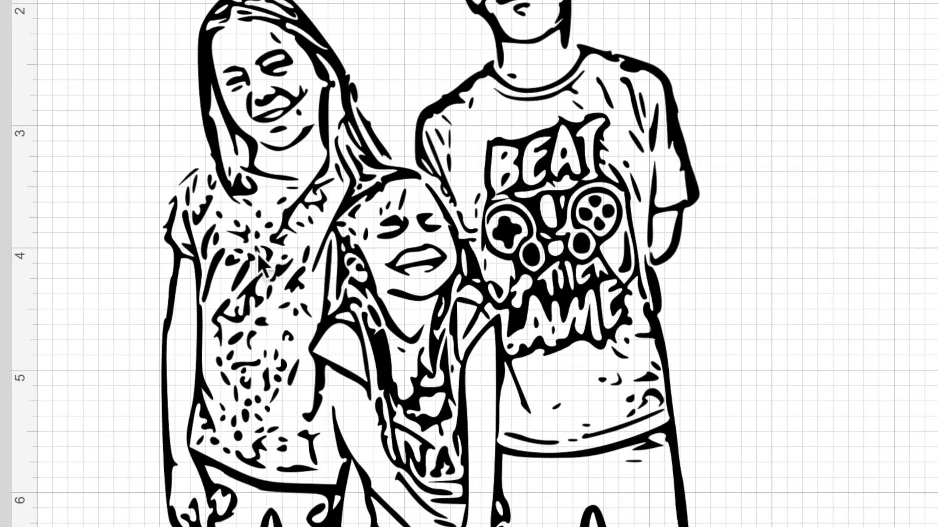
pyautogui.click(244, 238)
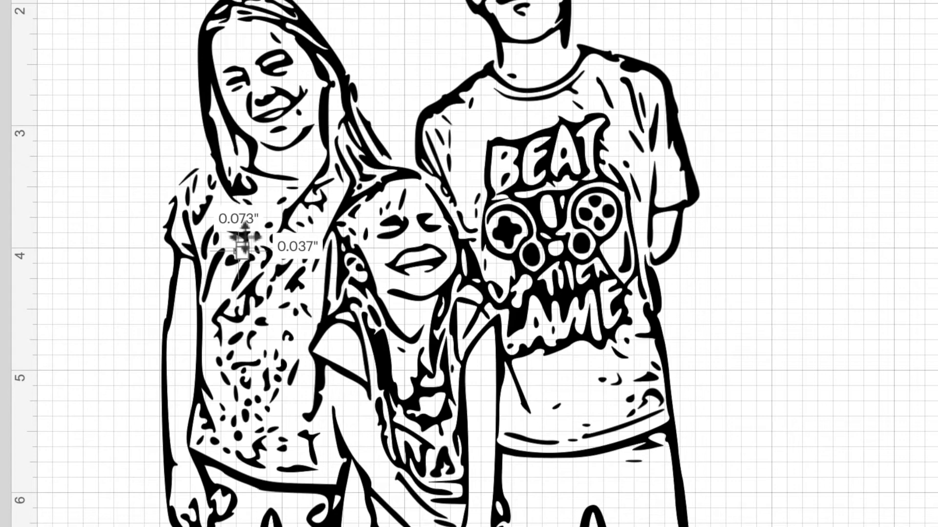
pyautogui.moveTo(247, 258)
pyautogui.mouseDown()
pyautogui.moveTo(268, 293)
pyautogui.moveTo(244, 271)
pyautogui.moveTo(239, 242)
pyautogui.mouseUp()
pyautogui.click(227, 254)
pyautogui.click(241, 212)
pyautogui.press('Delete')
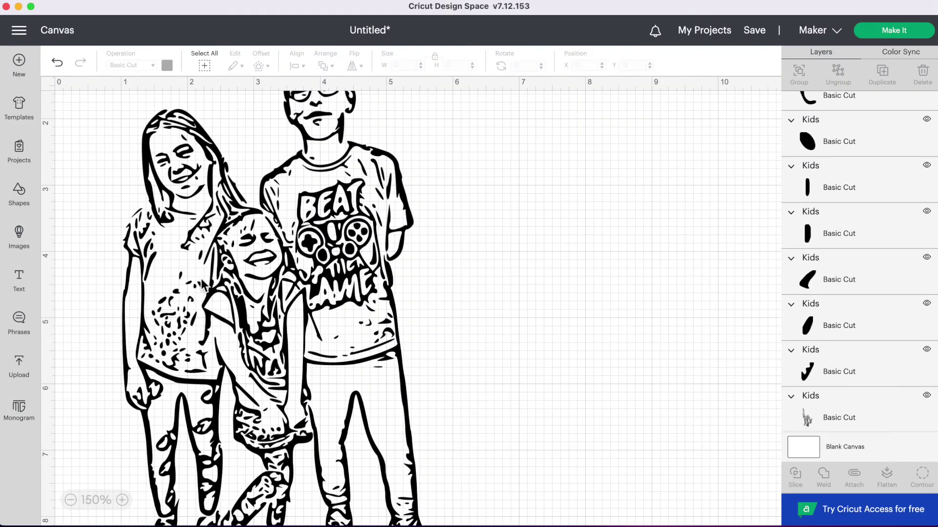
pyautogui.click(193, 299)
pyautogui.press('Delete')
pyautogui.click(166, 303)
pyautogui.press('Delete')
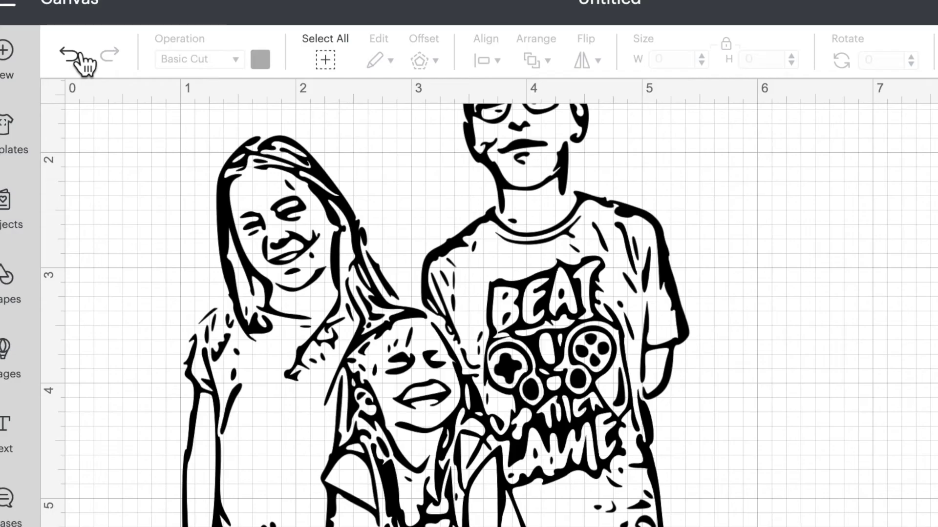
# Undo the last deletion of a small piece in the kids drawing
pyautogui.click(58, 62)
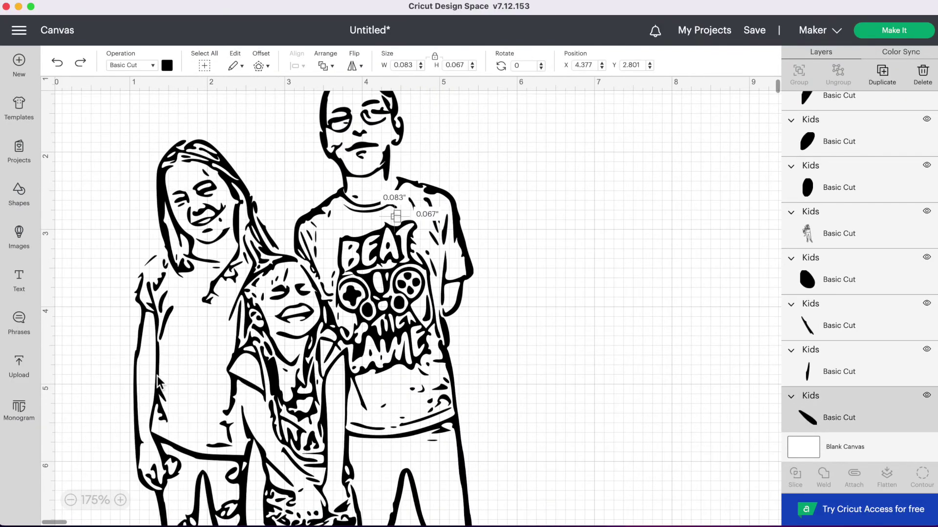
pyautogui.hscroll(1, 183, 356)
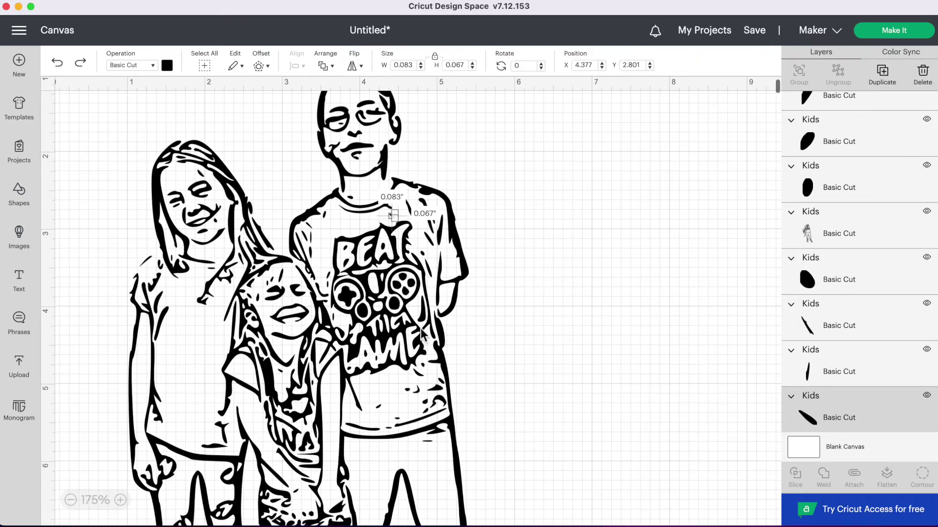
pyautogui.scroll(1, 420, 332)
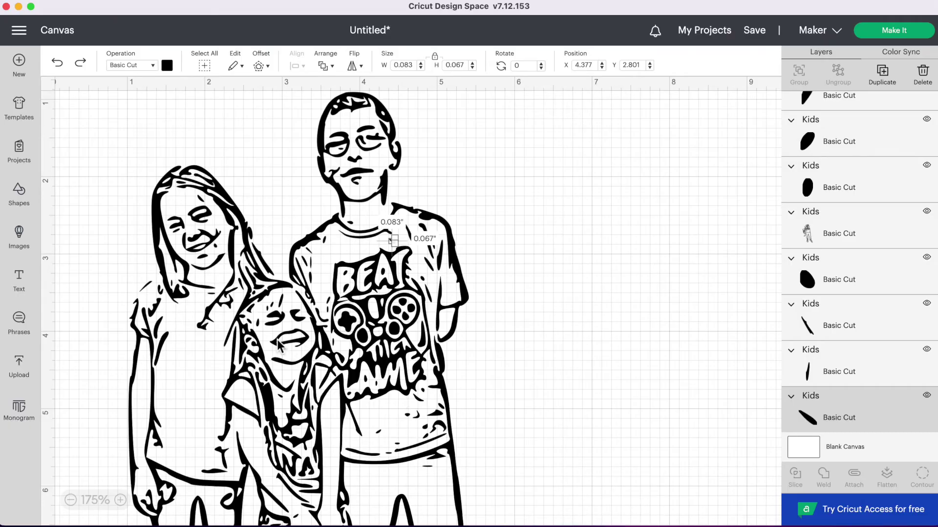
pyautogui.scroll(-5, 195, 420)
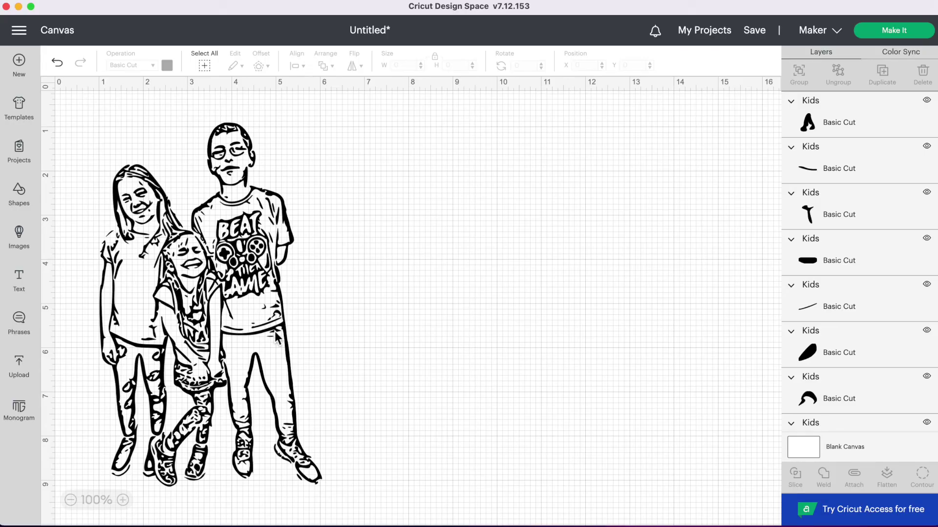
# Weld all the remaining kids pieces into a single layer and select the welded layer
pyautogui.moveTo(67, 104); pyautogui.dragTo(367, 503)
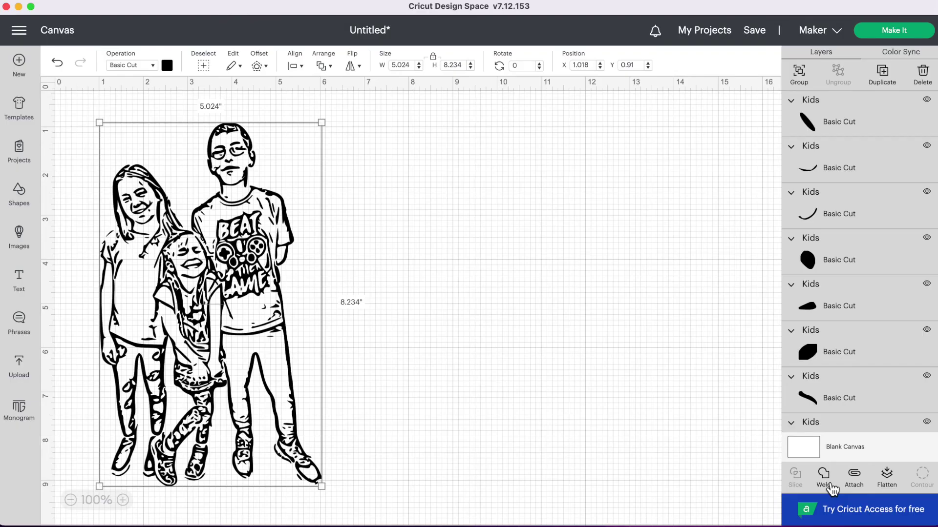
pyautogui.click(831, 487)
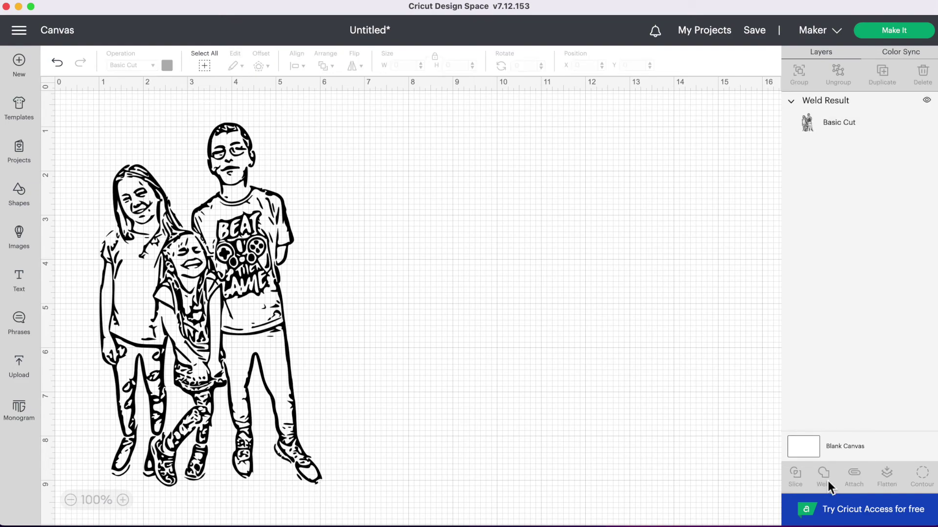
pyautogui.click(827, 126)
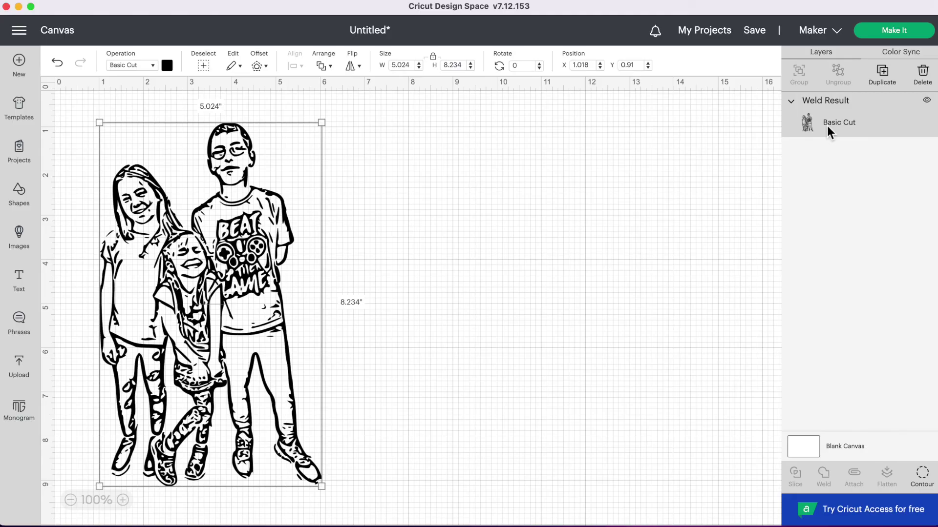